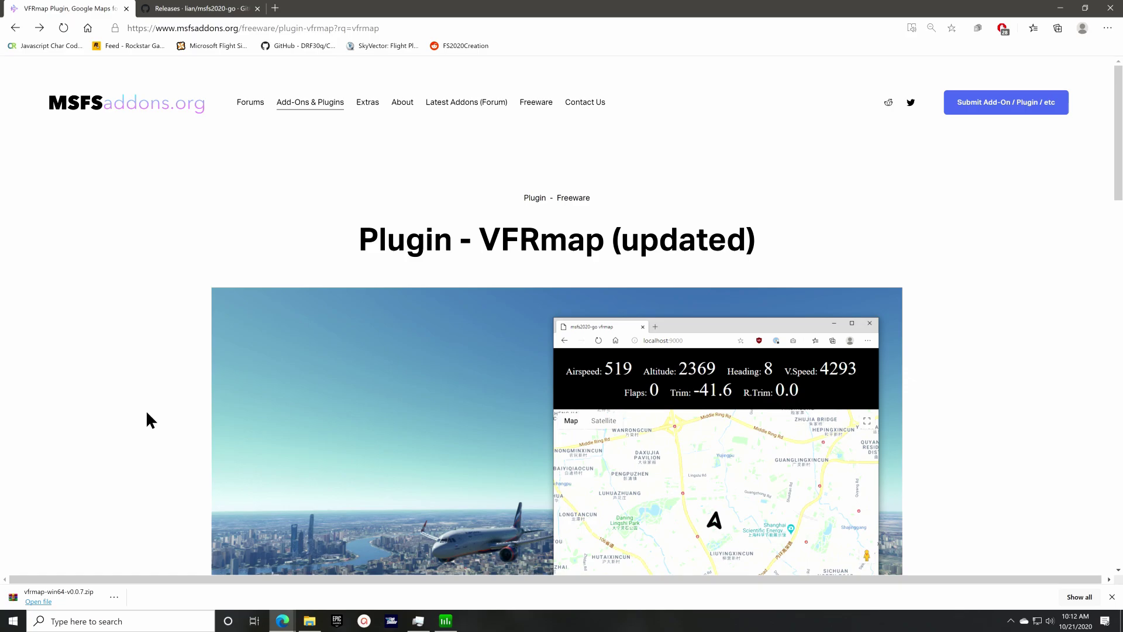
Scroll the msfsaddons.org VFRmap page down to the Setup Guide and 'Check for latest release here' button.
scroll(150, 373, "down", 3)
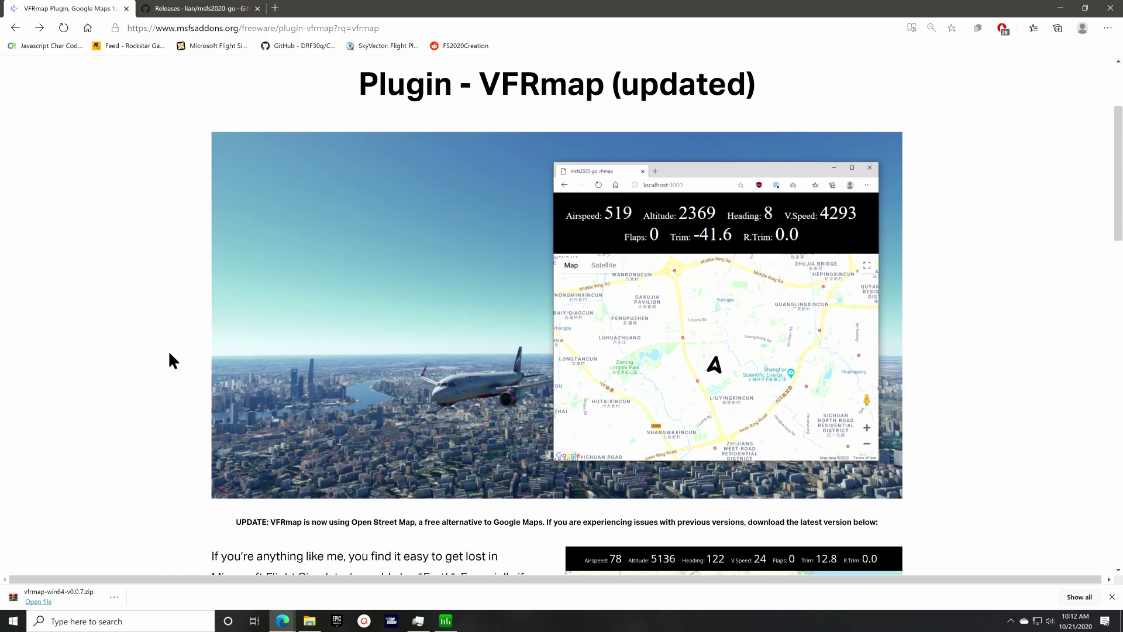
double_click(201, 28)
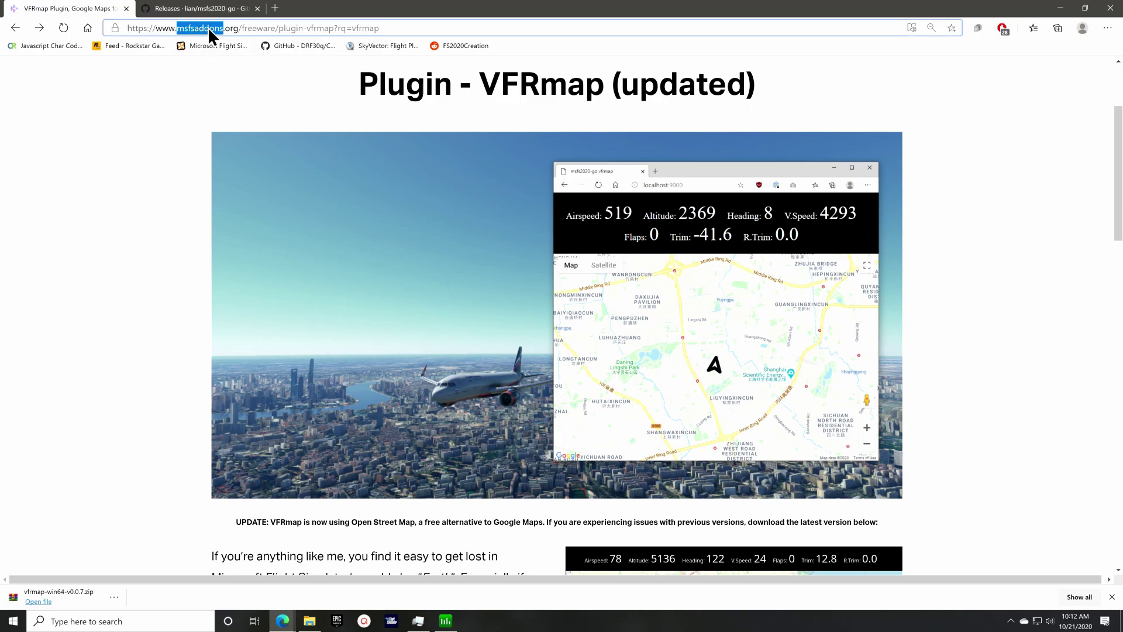
left_click(175, 213)
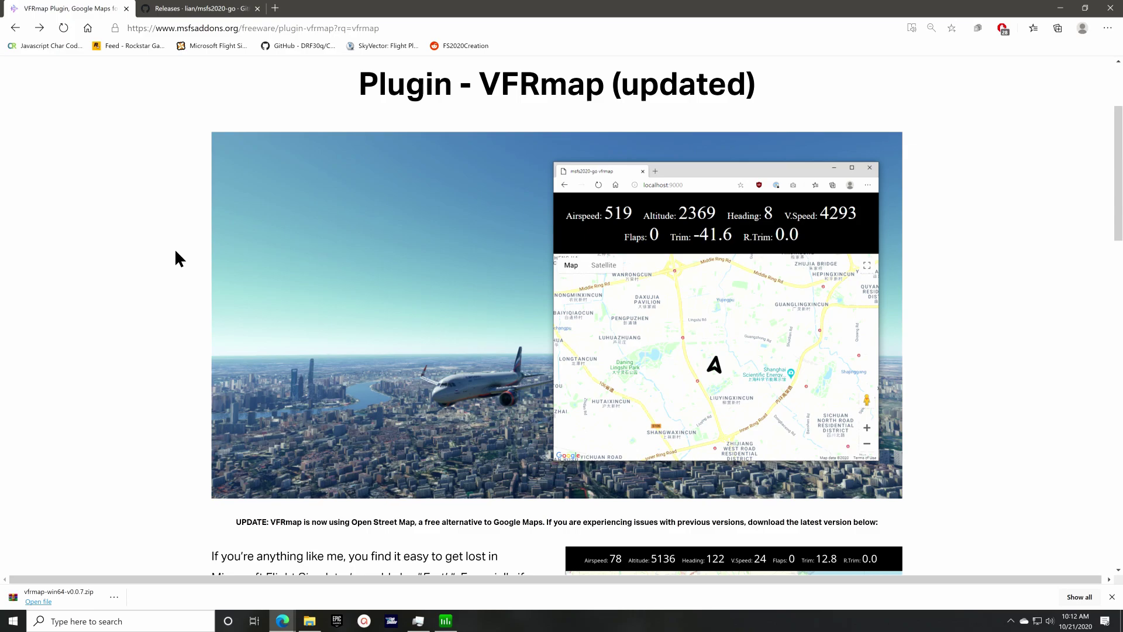
scroll(178, 252, "down", 5)
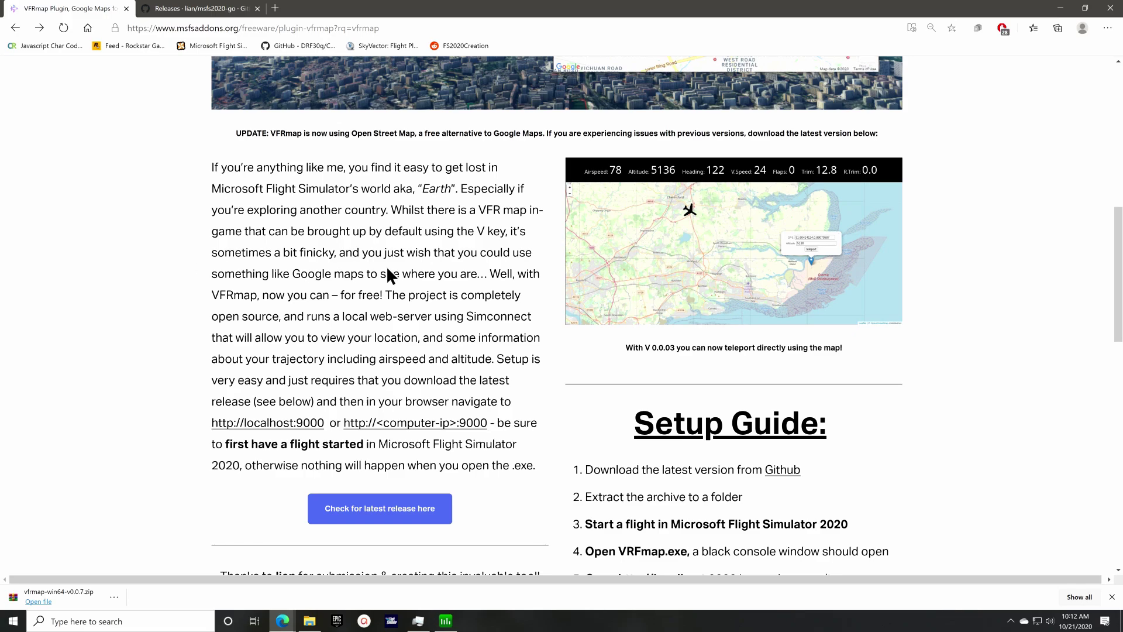
scroll(418, 328, "down", 1)
scroll(409, 320, "down", 1)
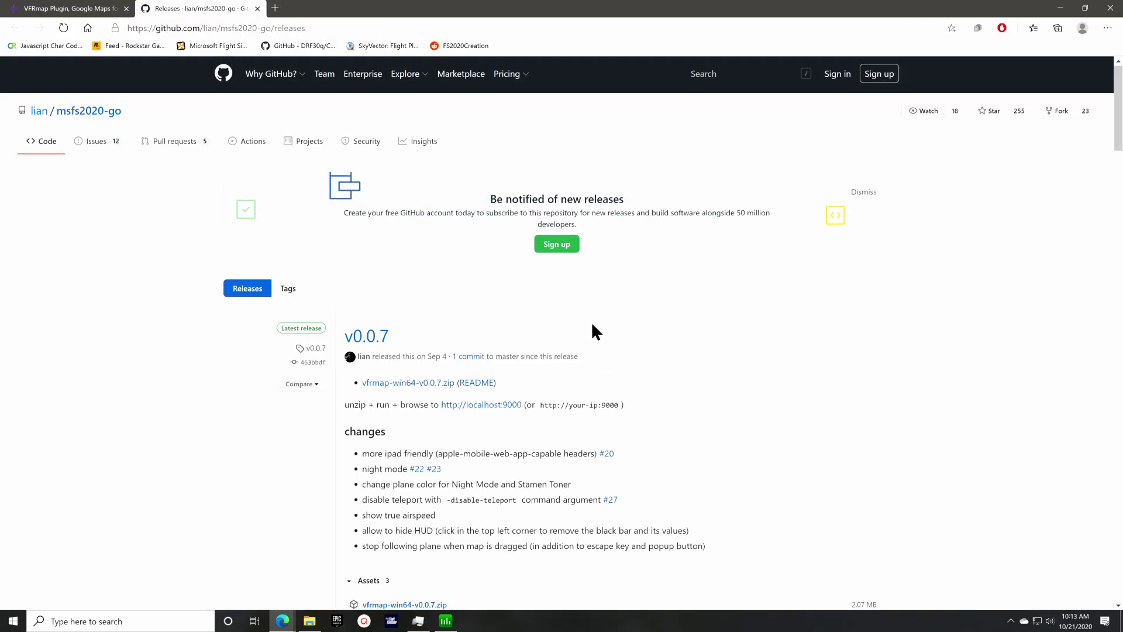
Download vfrmap-win64-v0.0.7.zip from the v0.0.7 release Assets on GitHub.
scroll(588, 322, "down", 4)
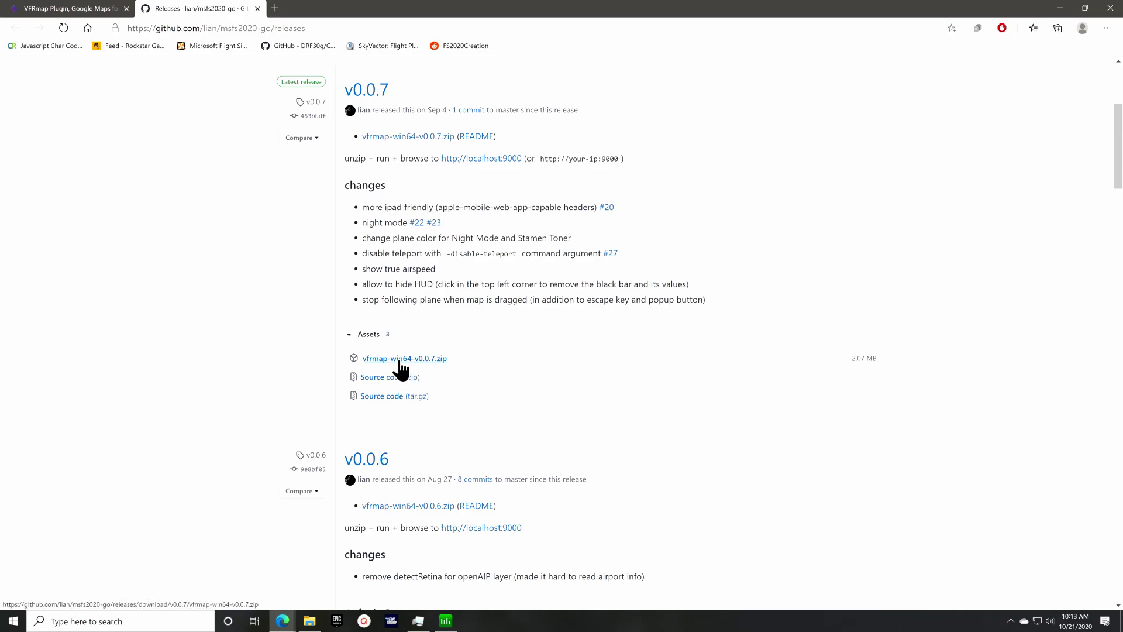
left_click(439, 359)
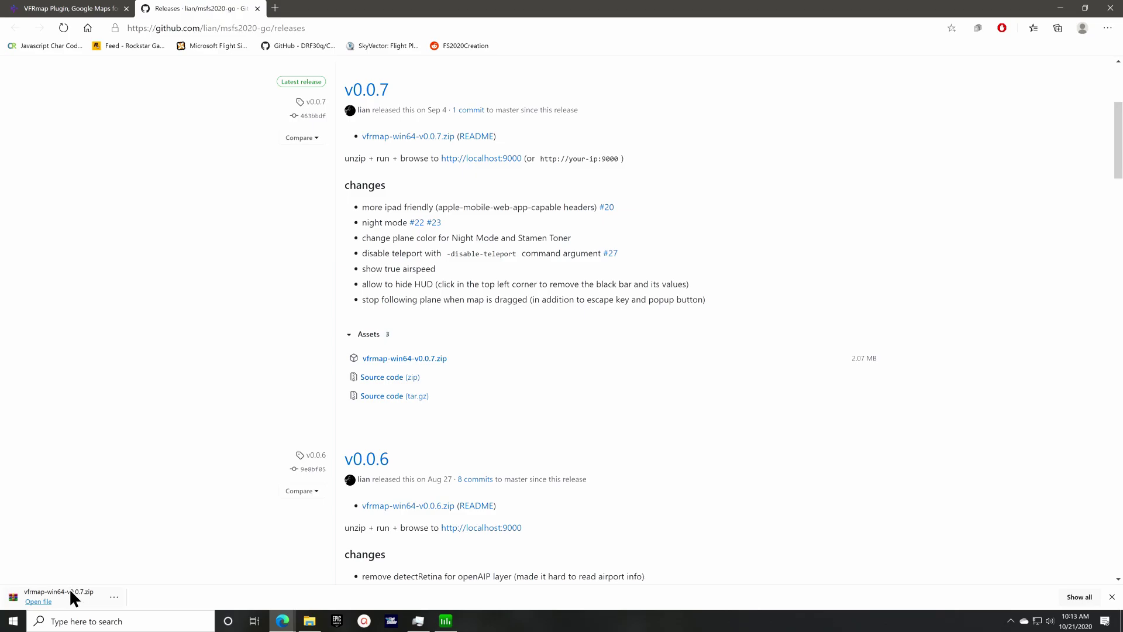
Open the downloaded zip in WinRAR and drag vfrmap.exe out into the Desktop folder.
left_click(70, 590)
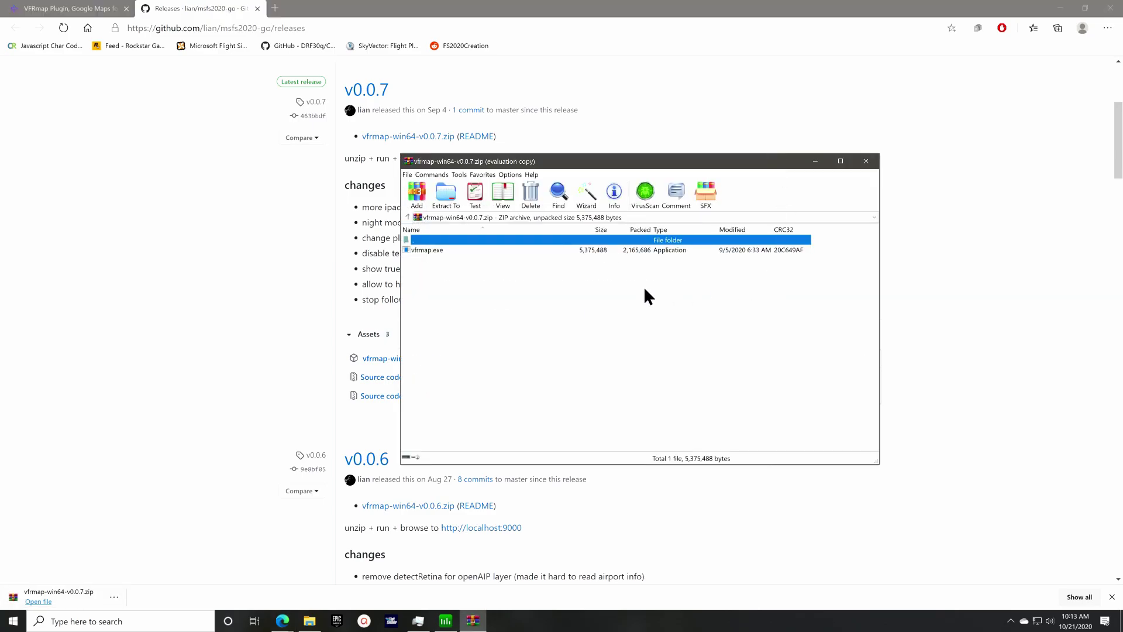
left_click(429, 250)
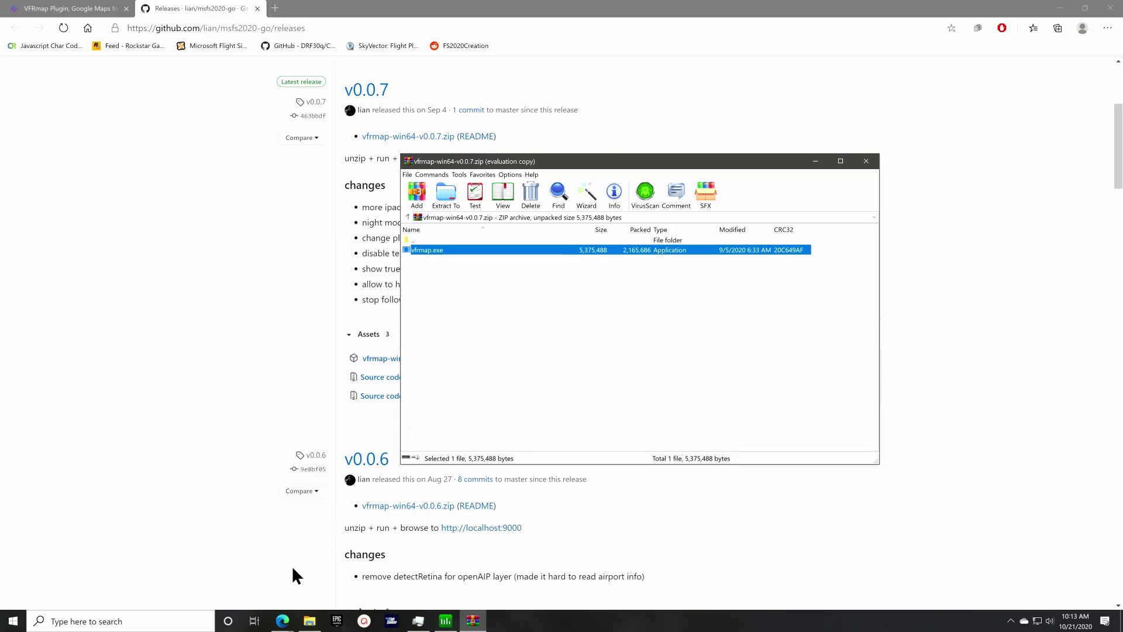
left_click(310, 622)
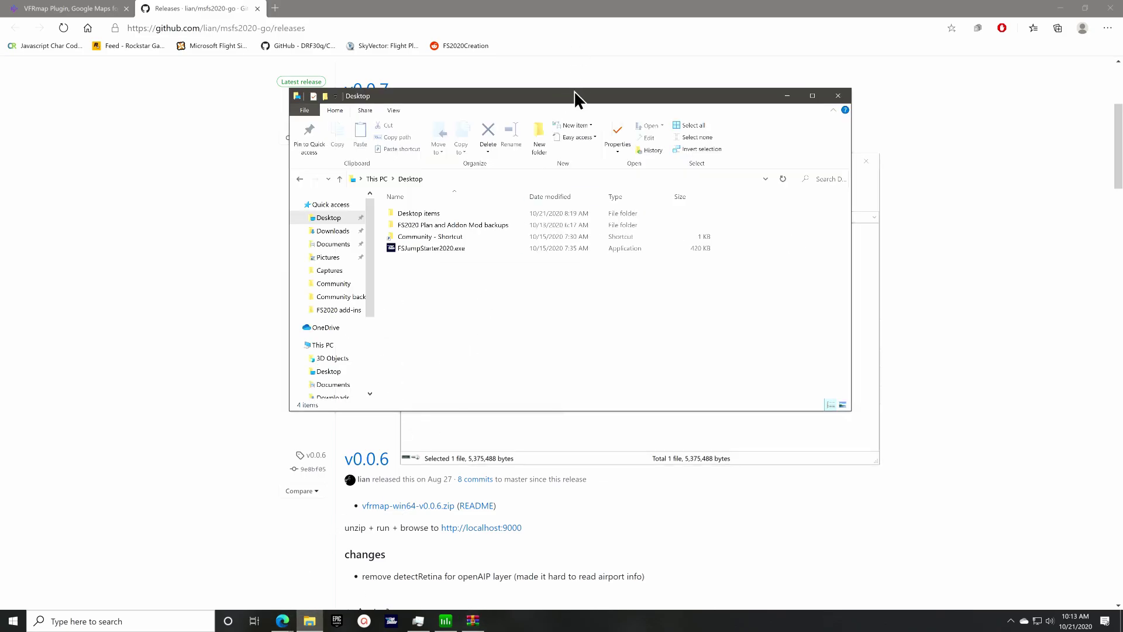
left_click_drag(574, 100, 334, 61)
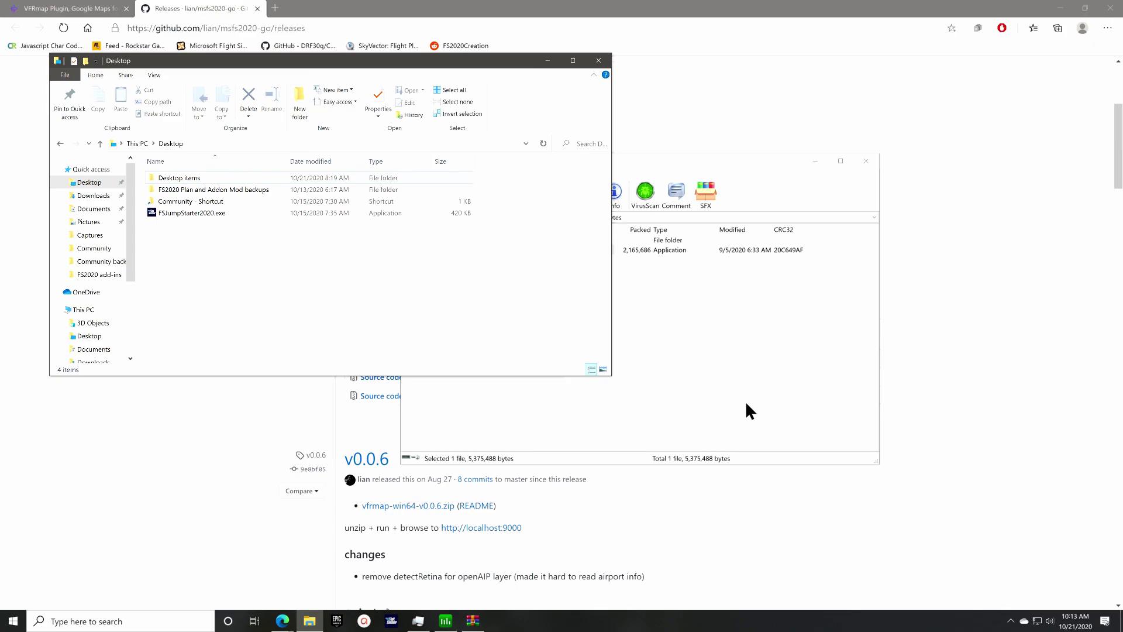
left_click(747, 404)
left_click_drag(420, 249, 234, 298)
left_click(233, 296)
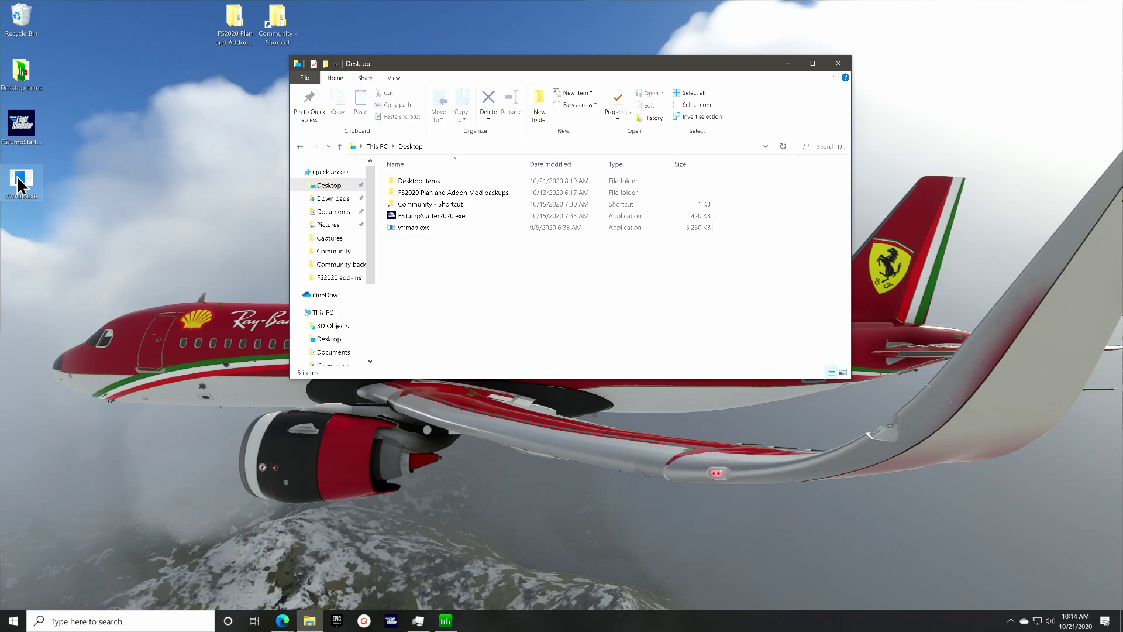
Run vfrmap.exe once so SimConnect.dll (57 KB) appears beside it on the Desktop.
double_click(19, 186)
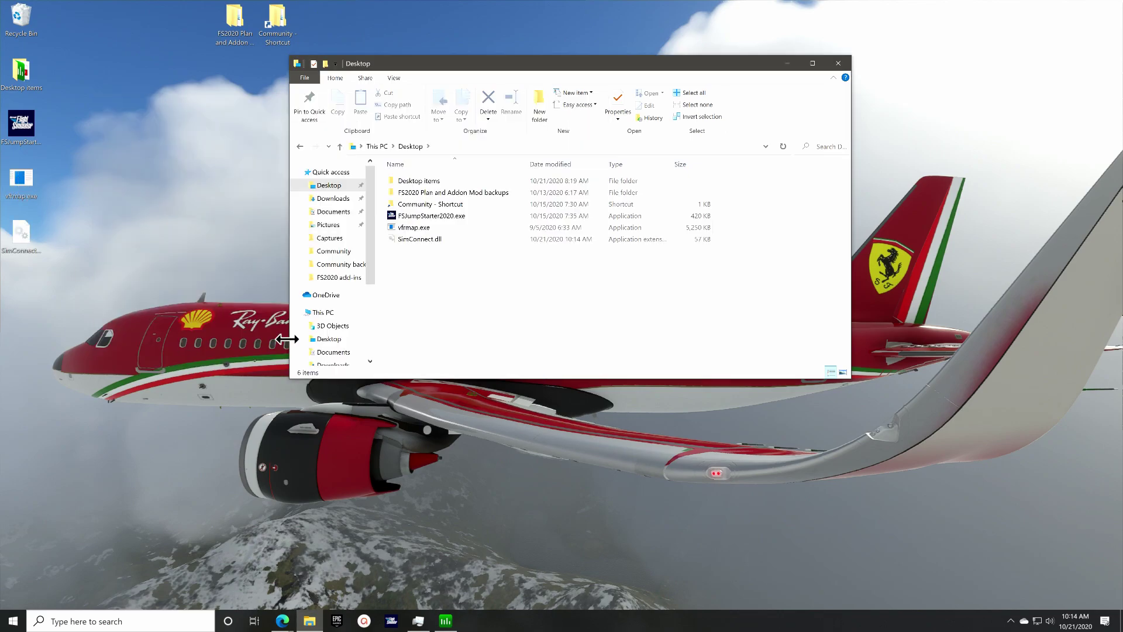
left_click(419, 237)
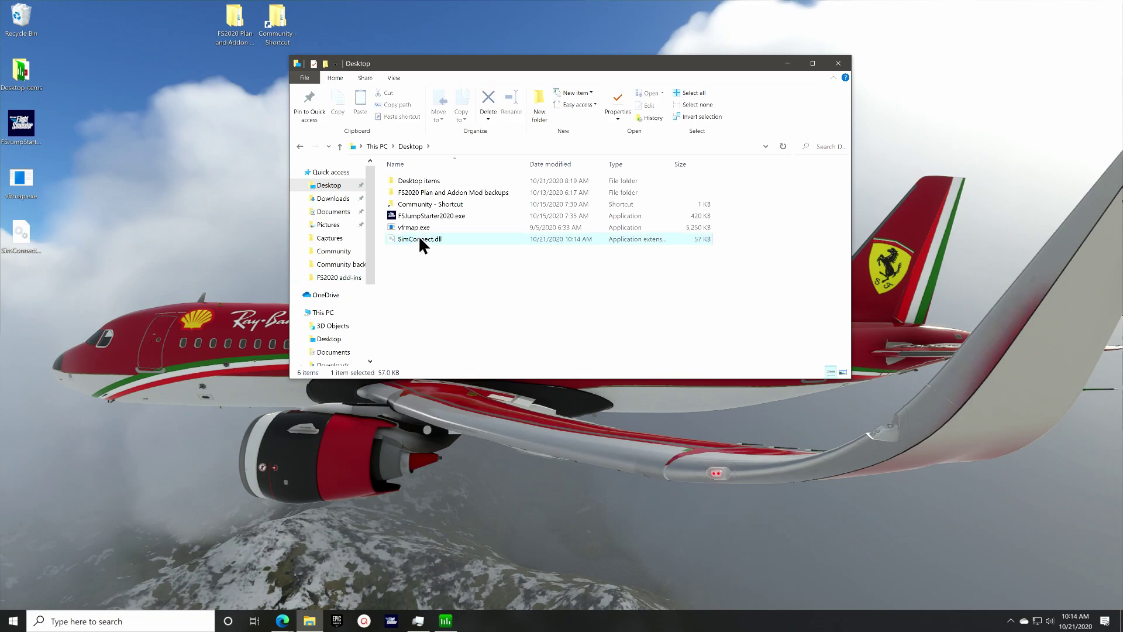
left_click(420, 274)
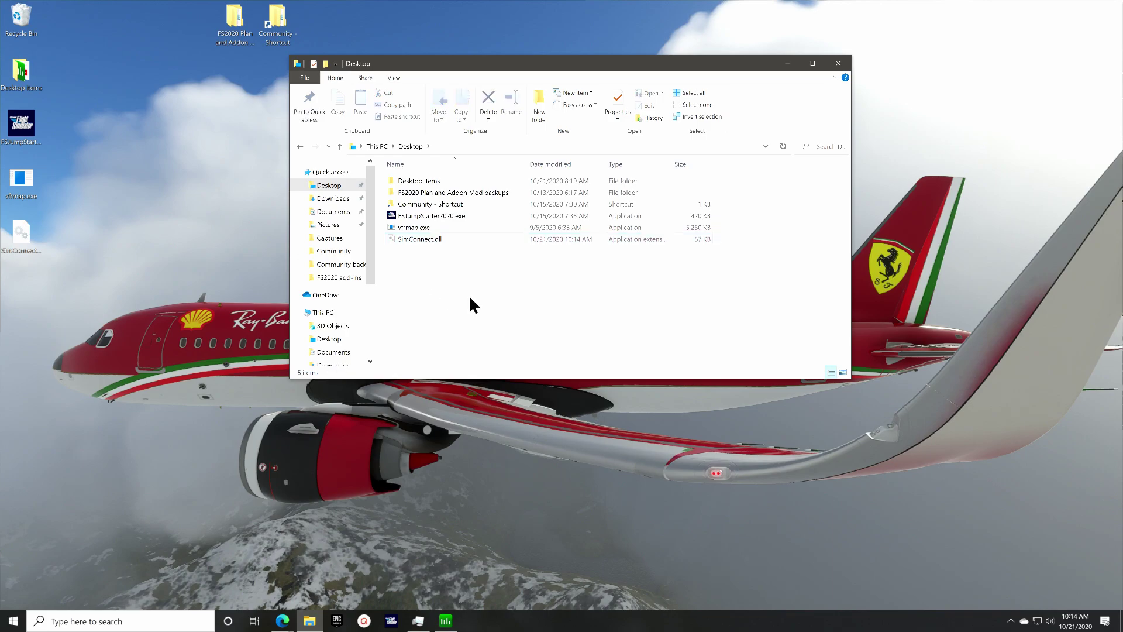
Launch the simulator, load the saved flight 172 SFV.FLT from the World Map, and press FLY.
left_click(391, 621)
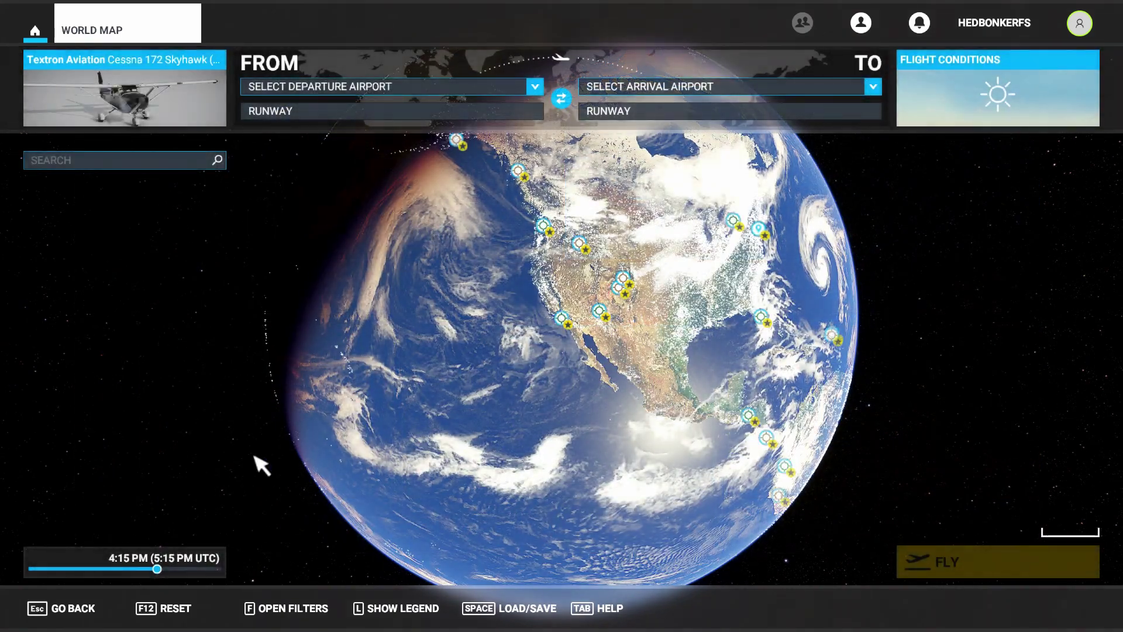
left_click(515, 609)
left_click(526, 386)
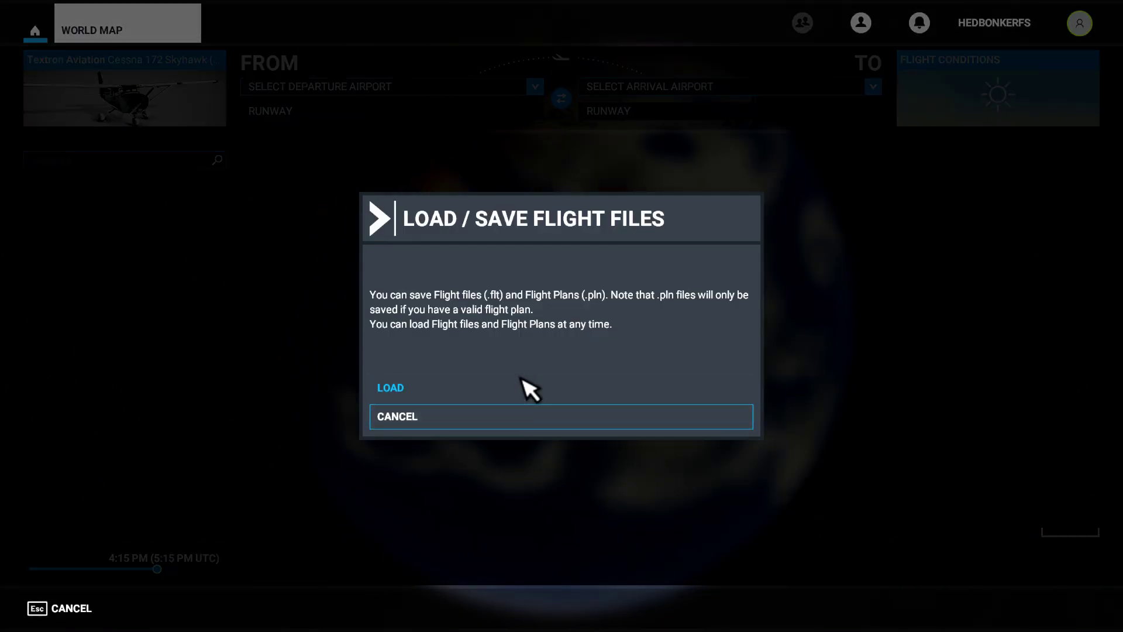
double_click(128, 112)
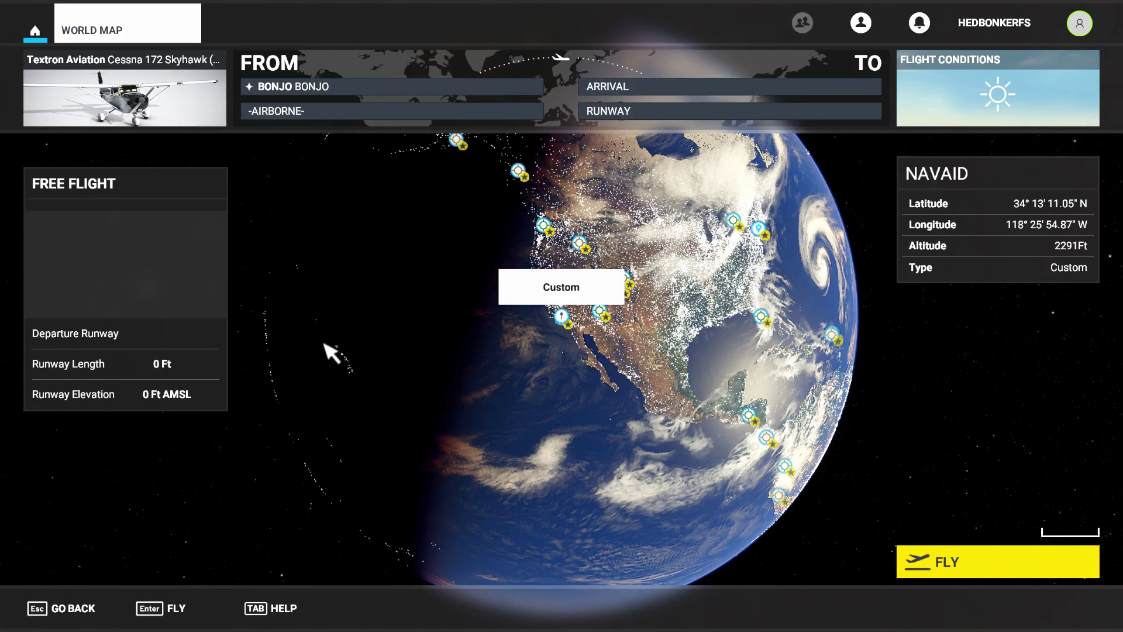
left_click(945, 563)
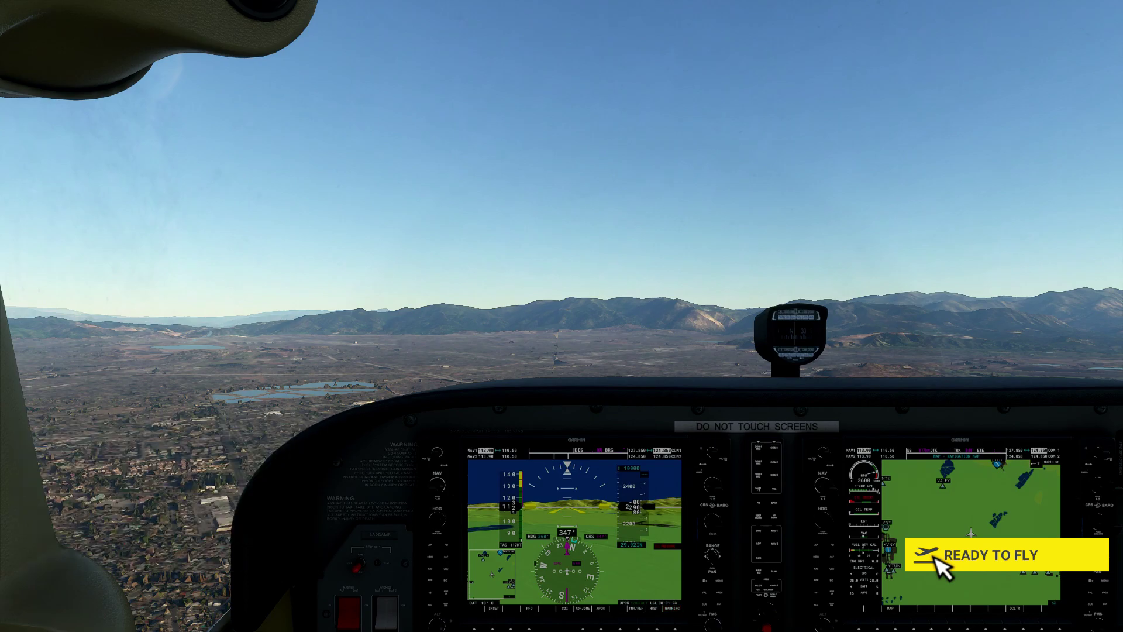
Open Command Prompt and run ipconfig to find the Ethernet IPv4 address 192.168.0.84.
key("super")
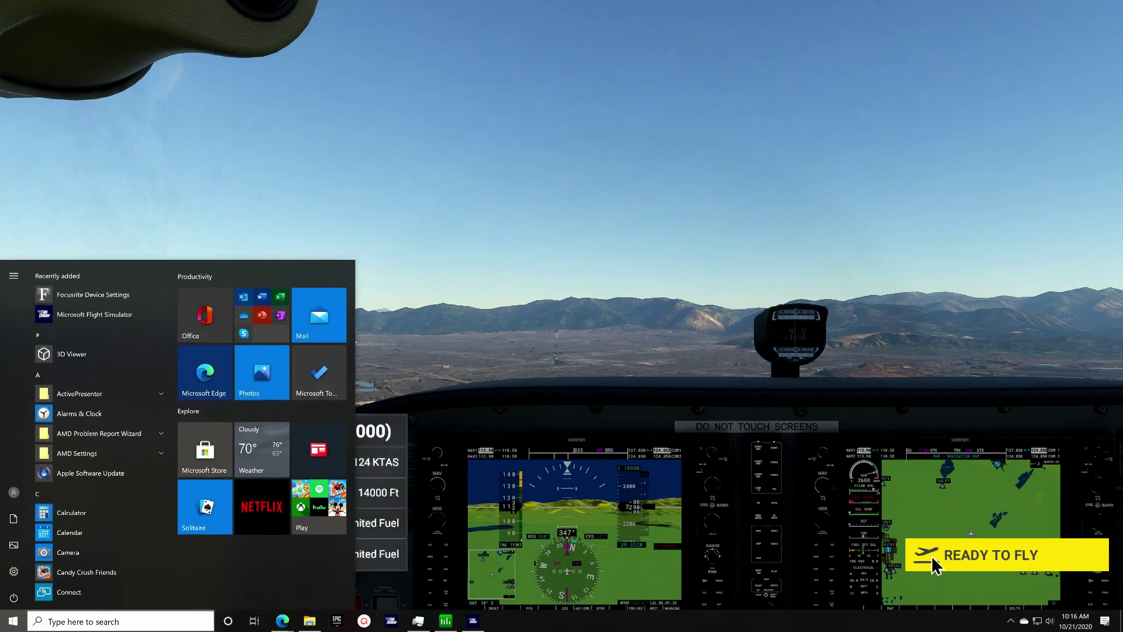
type("cmd")
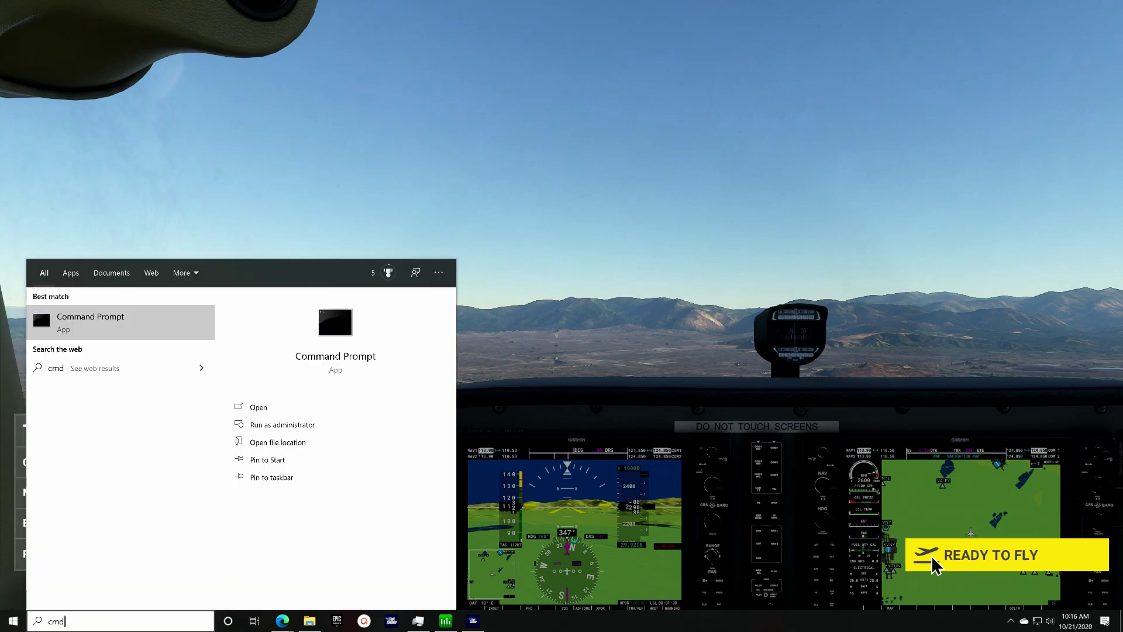
key("Return")
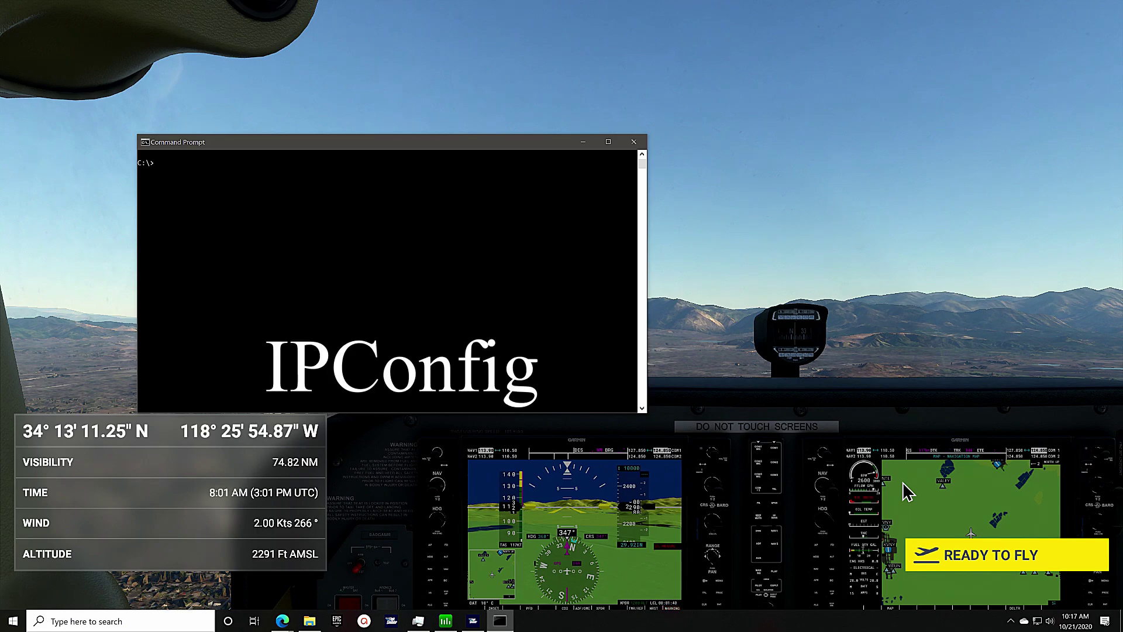
type("ipconfig")
key("Return")
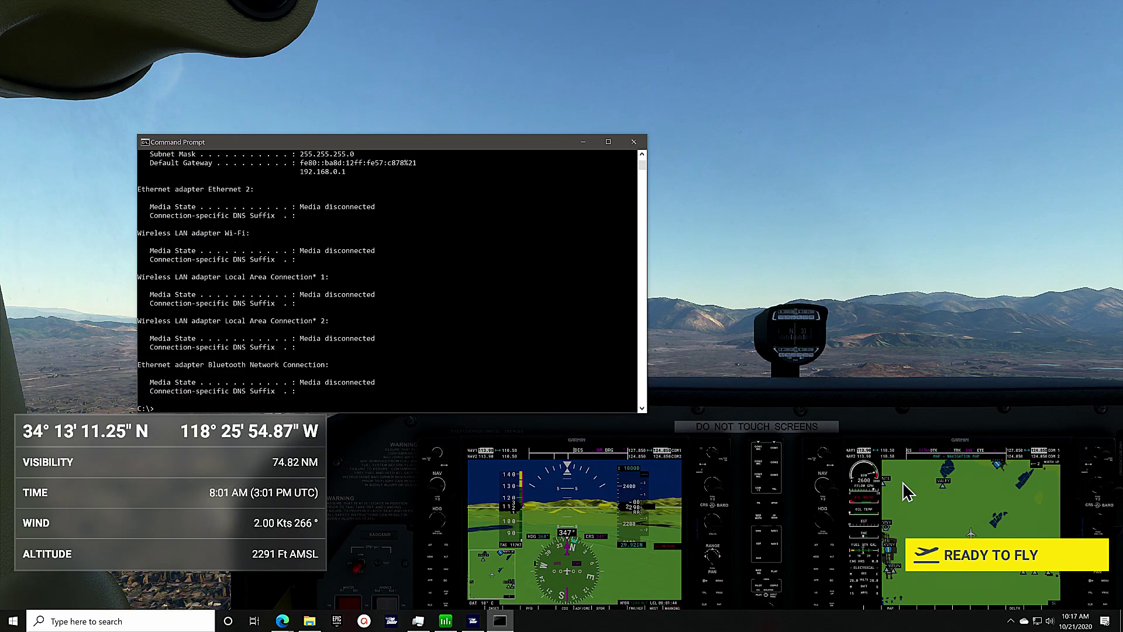
scroll(497, 326, "up", 6)
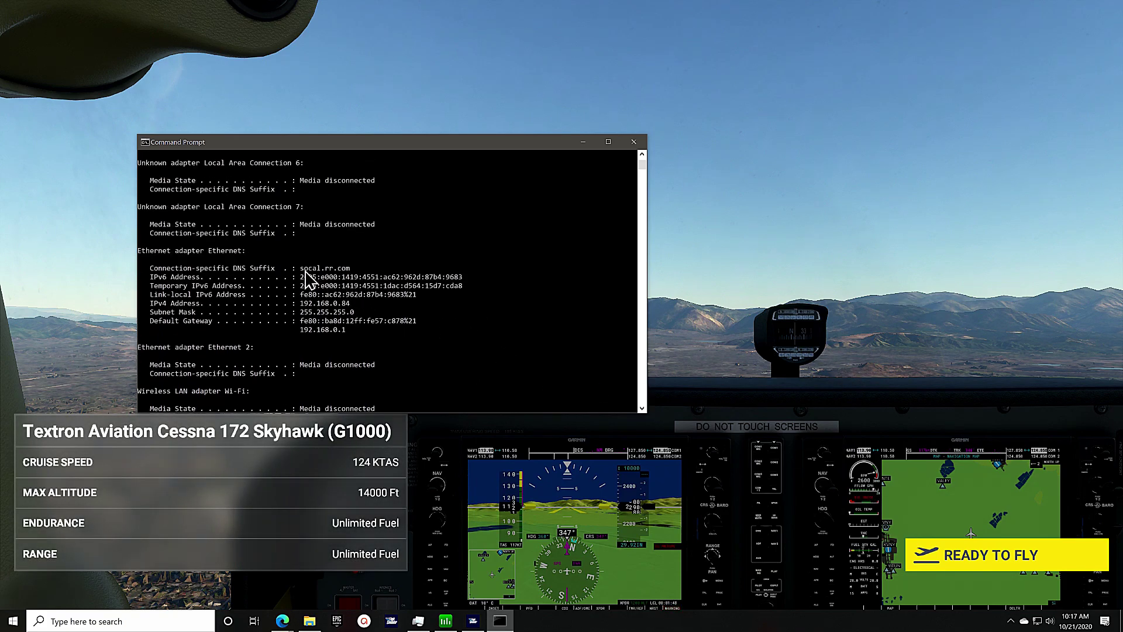
scroll(310, 282, "down", 1)
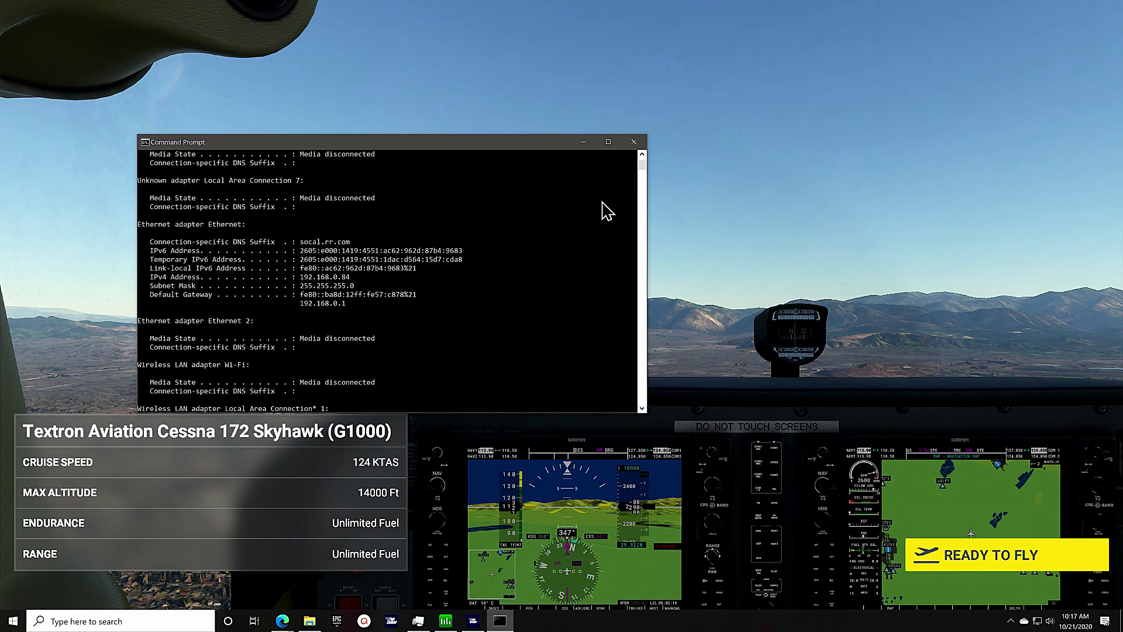
Launch vfrmap.exe from the Desktop so it connects to the running simulator.
left_click(309, 620)
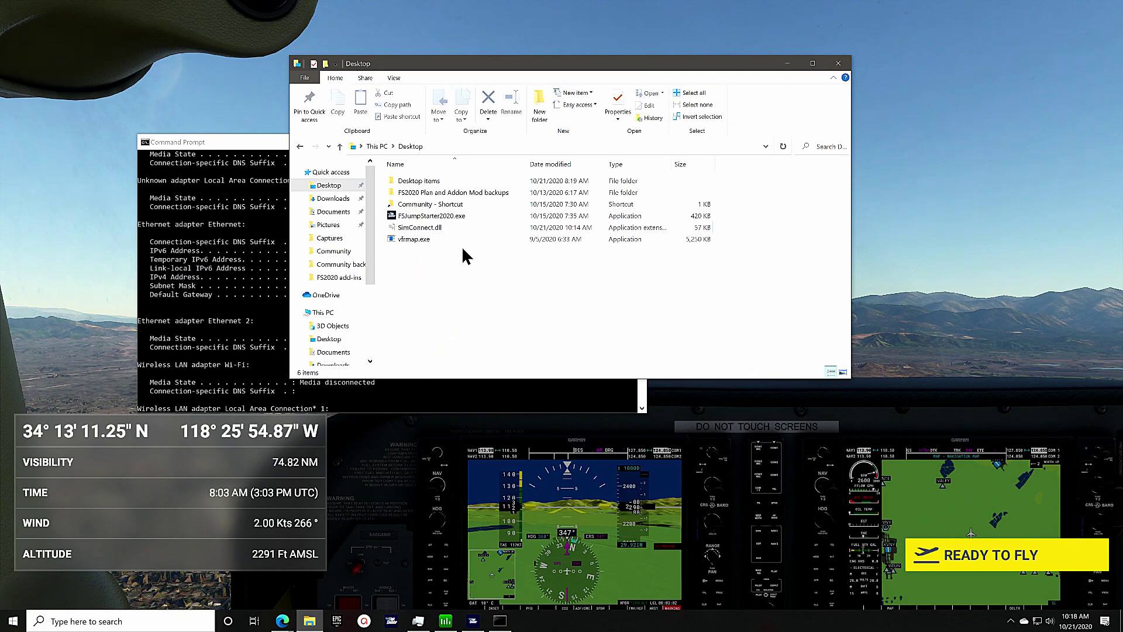
left_click(415, 238)
double_click(415, 238)
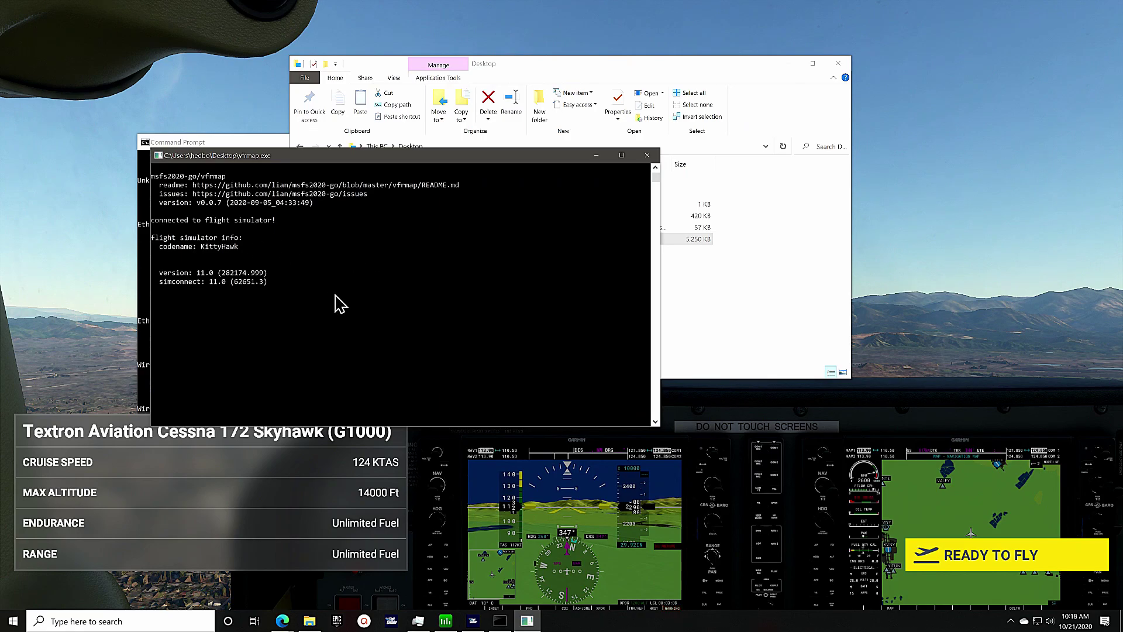
left_click(942, 301)
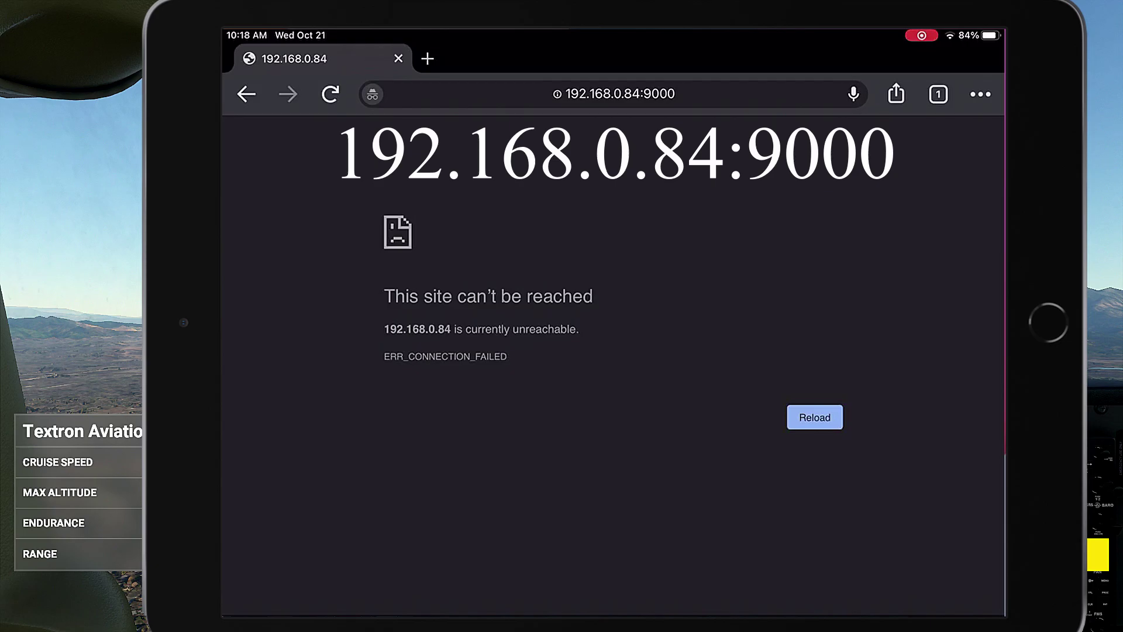
Load 192.168.0.84:9000 in the iPad browser to show the live VFRmap page.
left_click(615, 93)
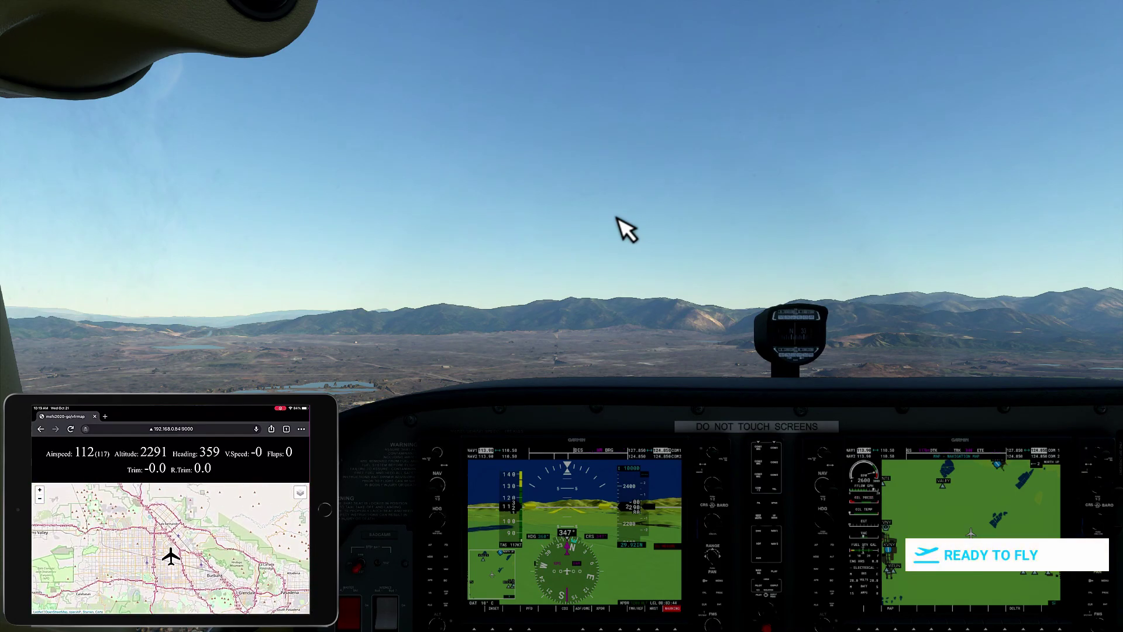
Begin flying the Cessna with READY TO FLY while the iPad map tracks it.
left_click(959, 558)
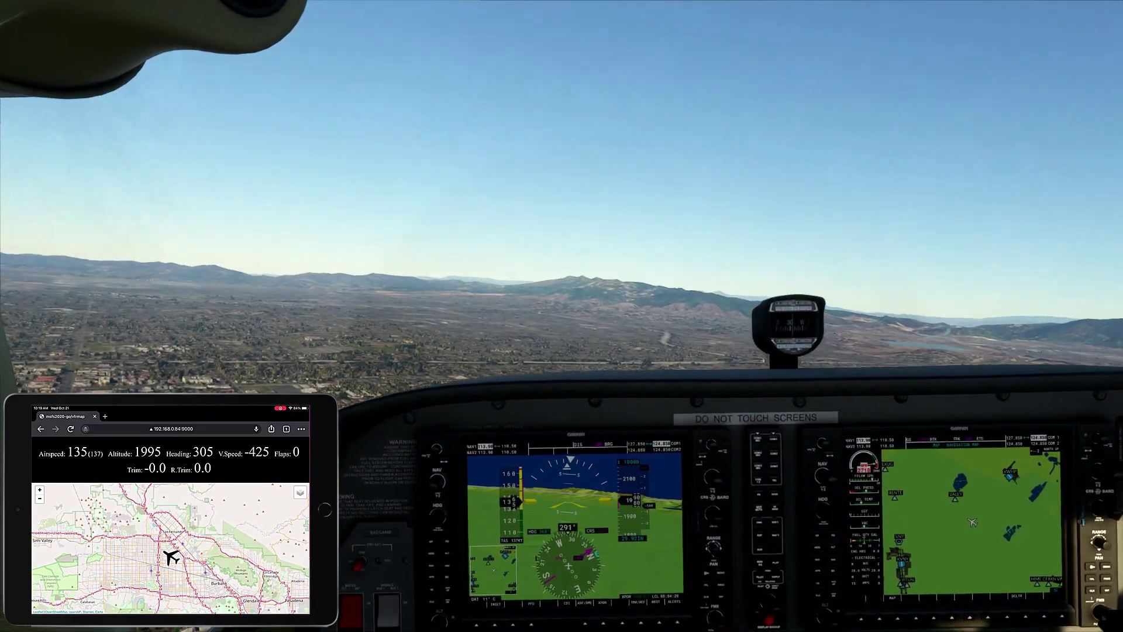
Switch to the external chase camera with the End key.
key("End")
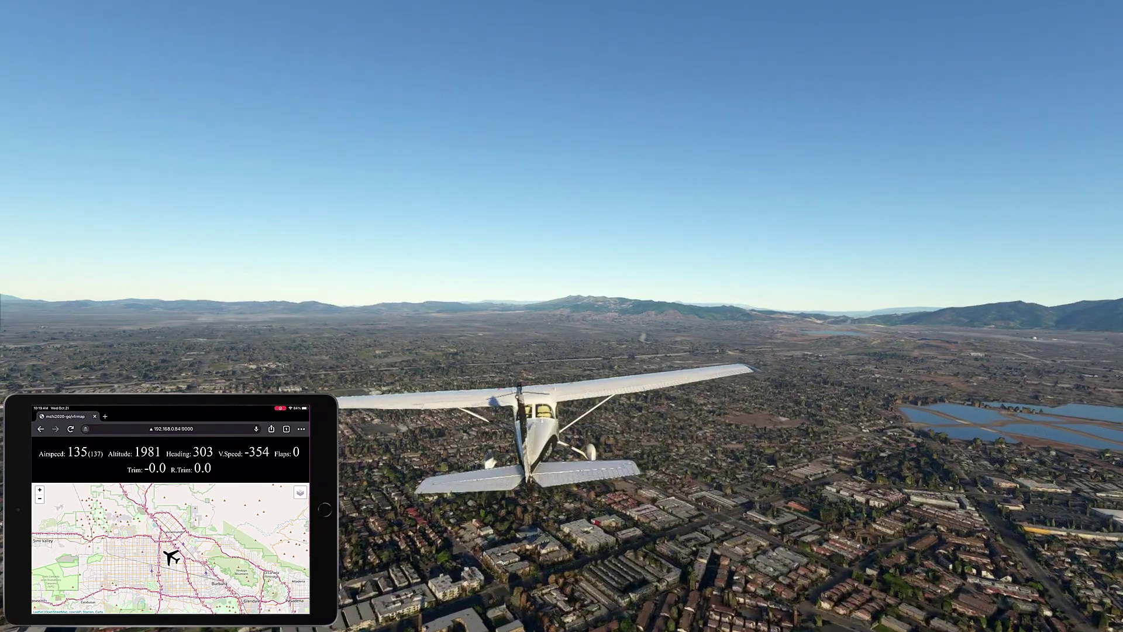